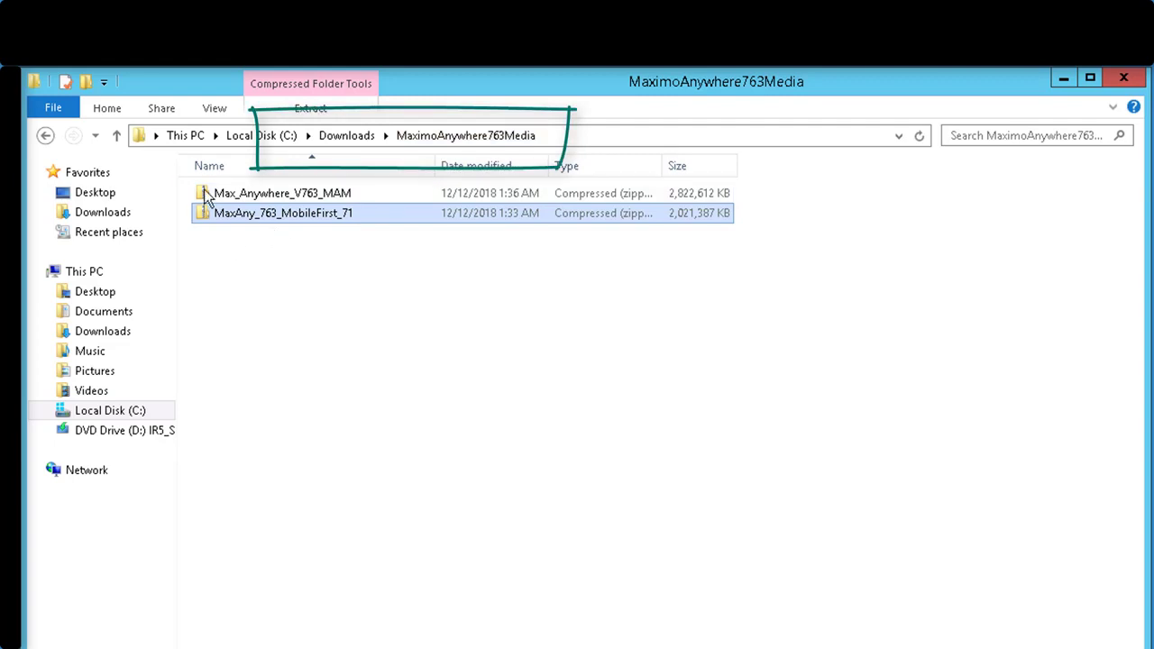
Step: Extract the Max_Anywhere_V763_MAM archive into its suggested folder and close the extracted window
{"action": "right_click", "coordinate": [203, 200]}
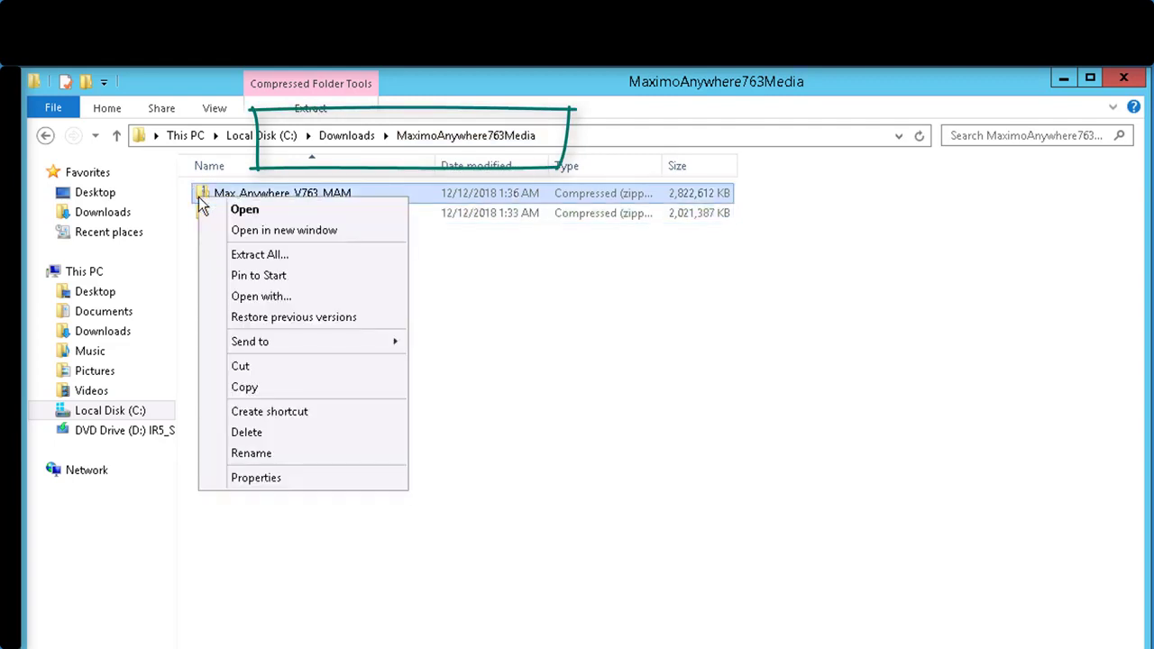
{"action": "left_click", "coordinate": [228, 256]}
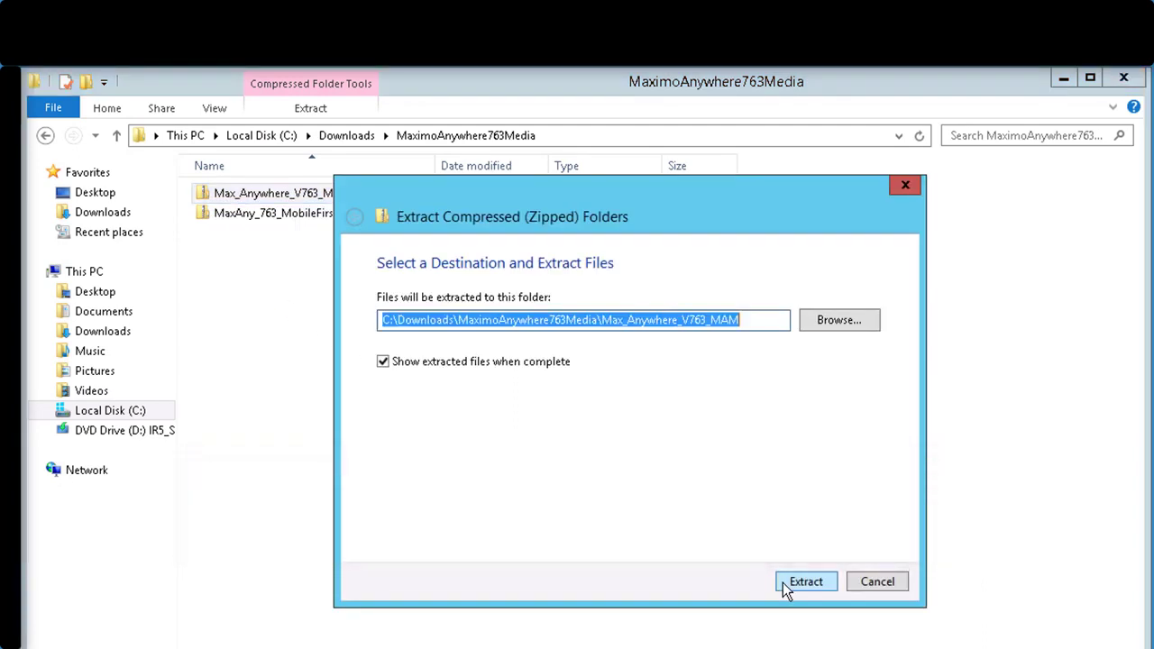
{"action": "left_click", "coordinate": [805, 582]}
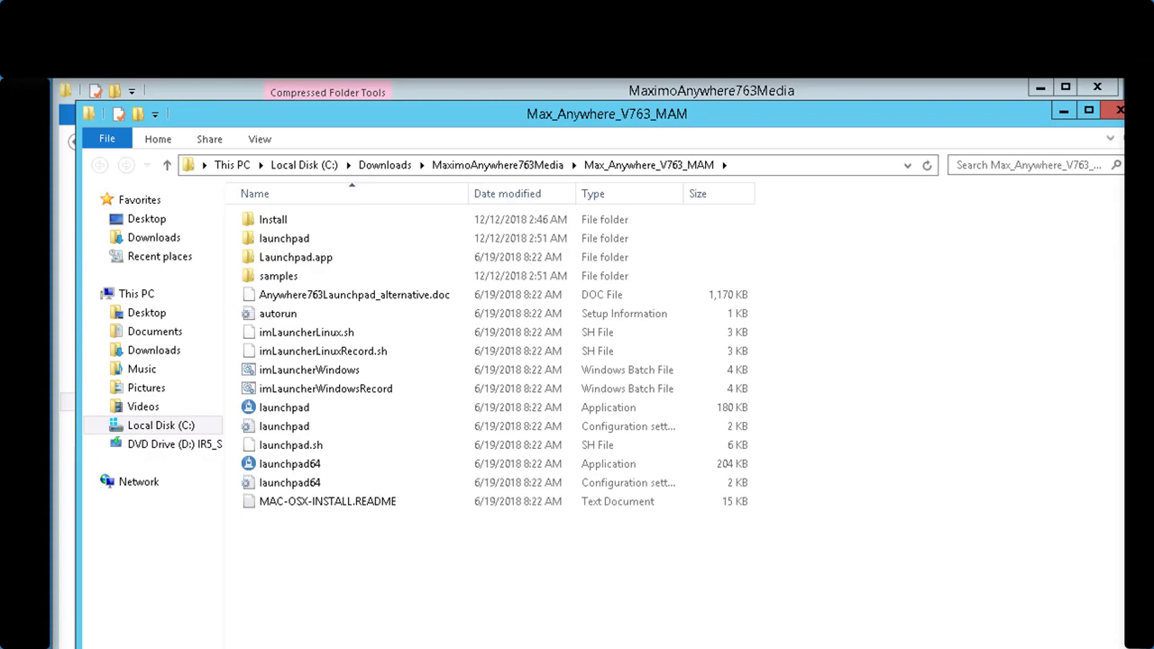
{"action": "key", "text": "alt+F4"}
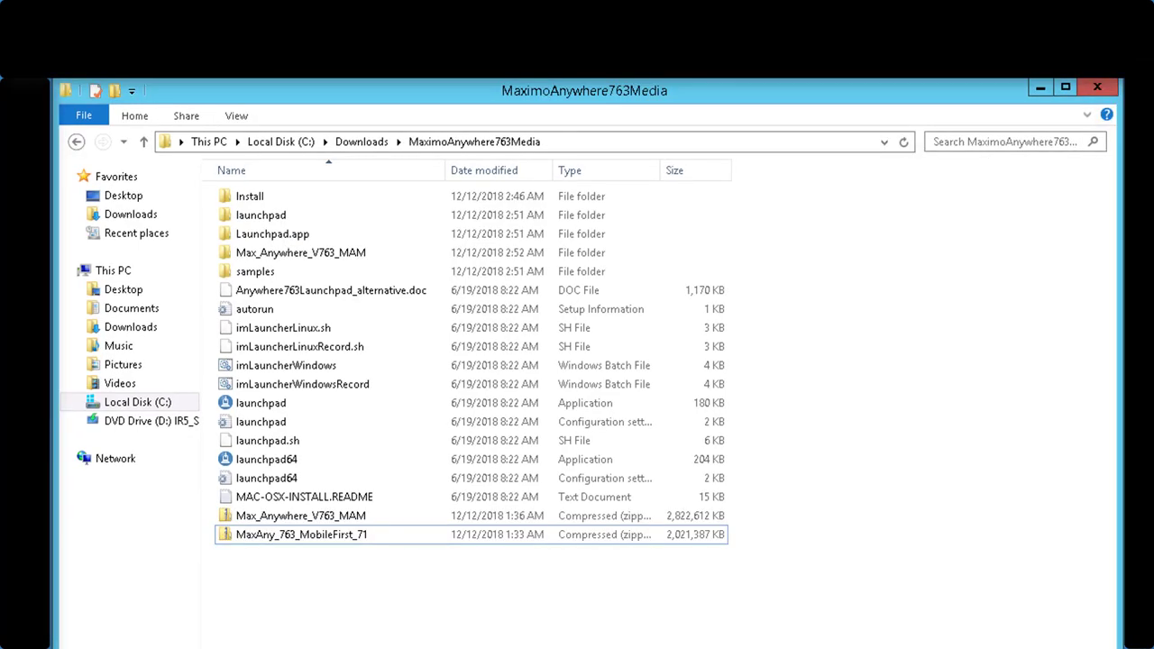
Step: Extract the MaxAny_763_MobileFirst_71 archive into the current folder with 7-Zip
{"action": "left_click", "coordinate": [221, 536]}
{"action": "right_click", "coordinate": [221, 537]}
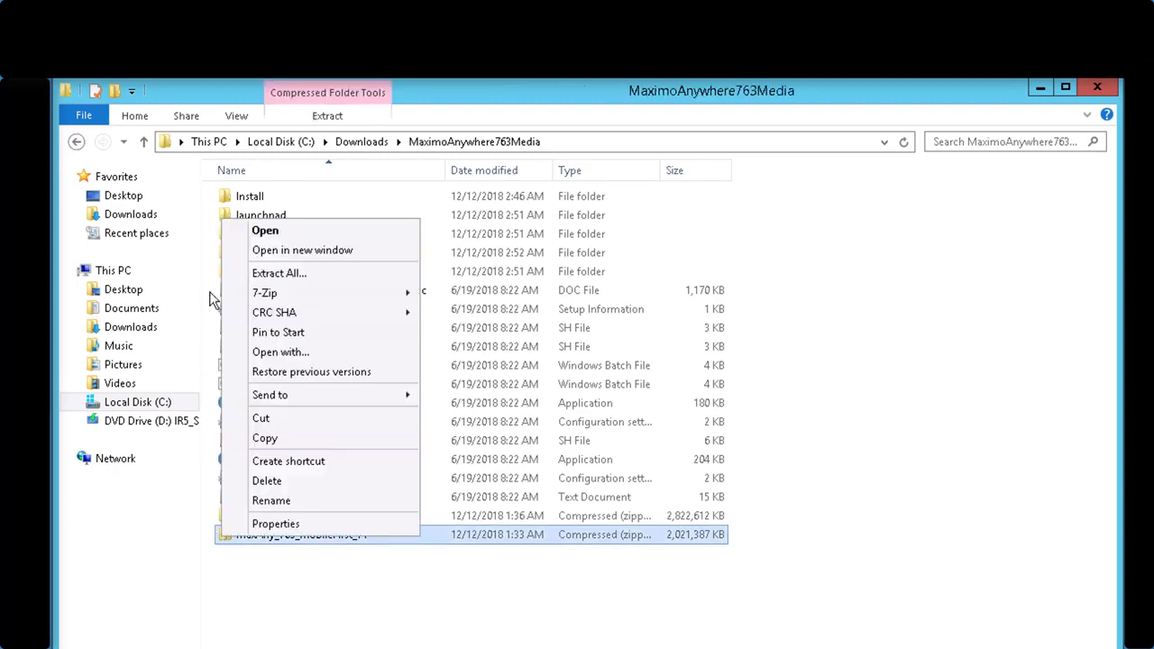
{"action": "mouse_move", "coordinate": [394, 298]}
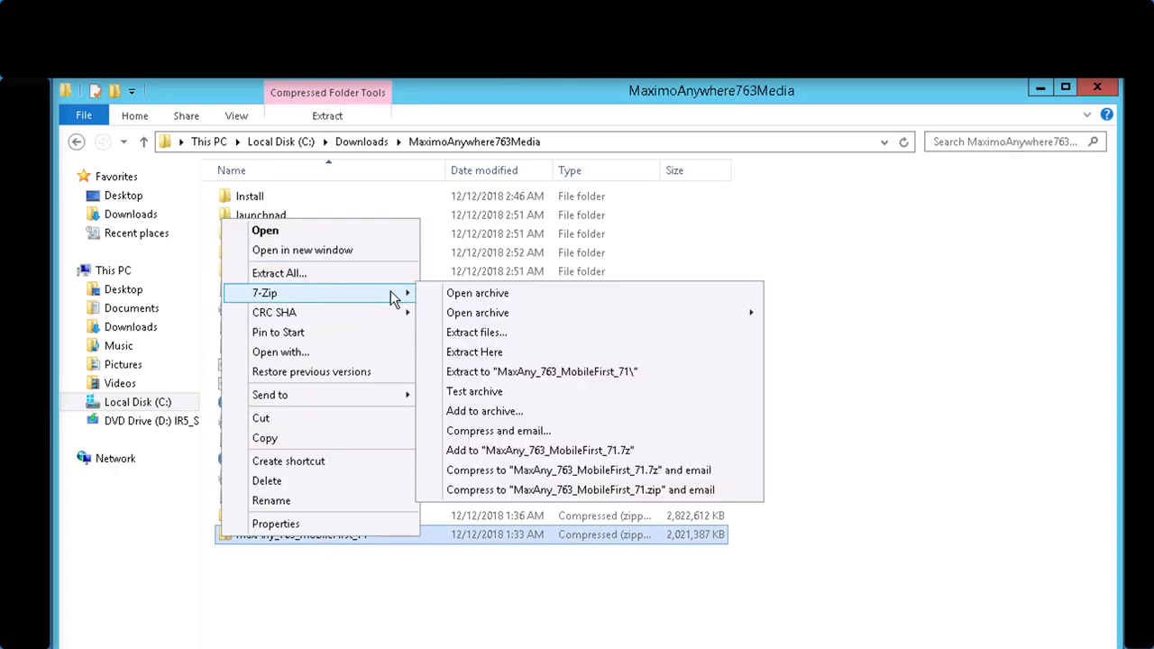
{"action": "left_click", "coordinate": [431, 357]}
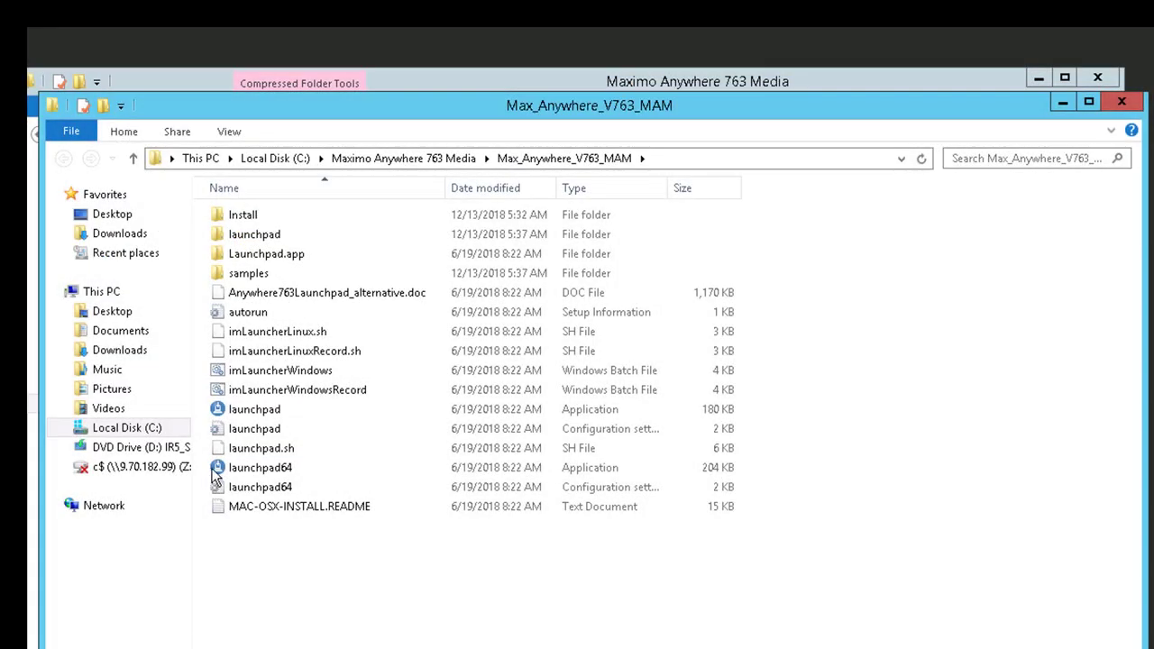
Step: Run launchpad64 as administrator to open IBM Installation Manager
{"action": "right_click", "coordinate": [213, 470]}
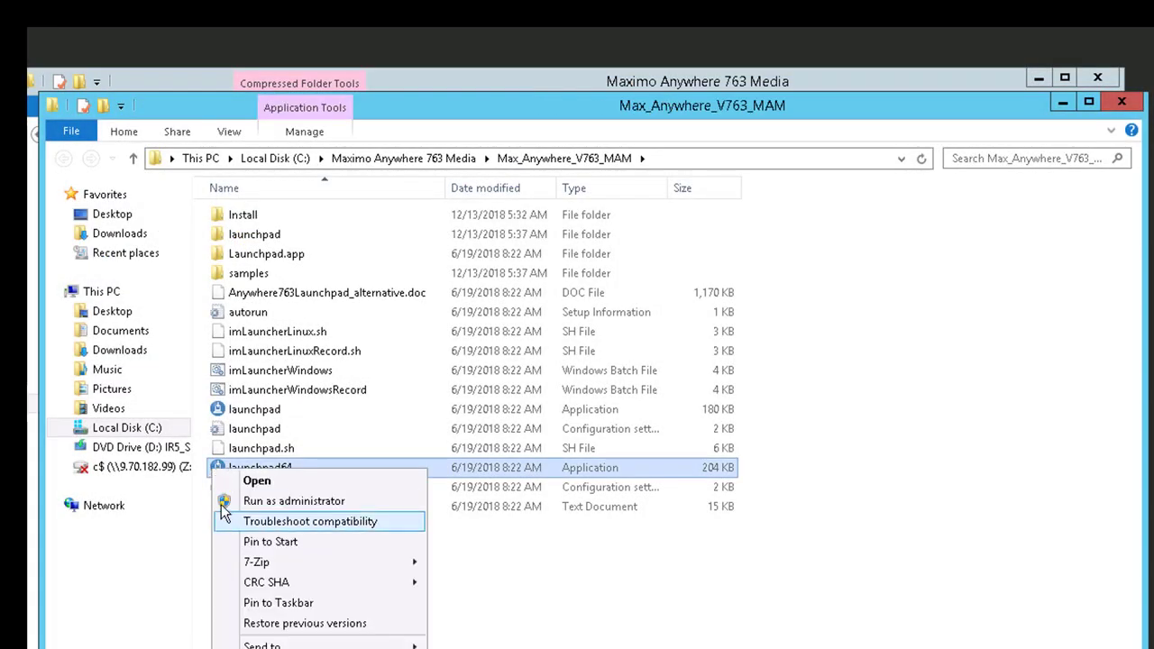
{"action": "left_click", "coordinate": [221, 504]}
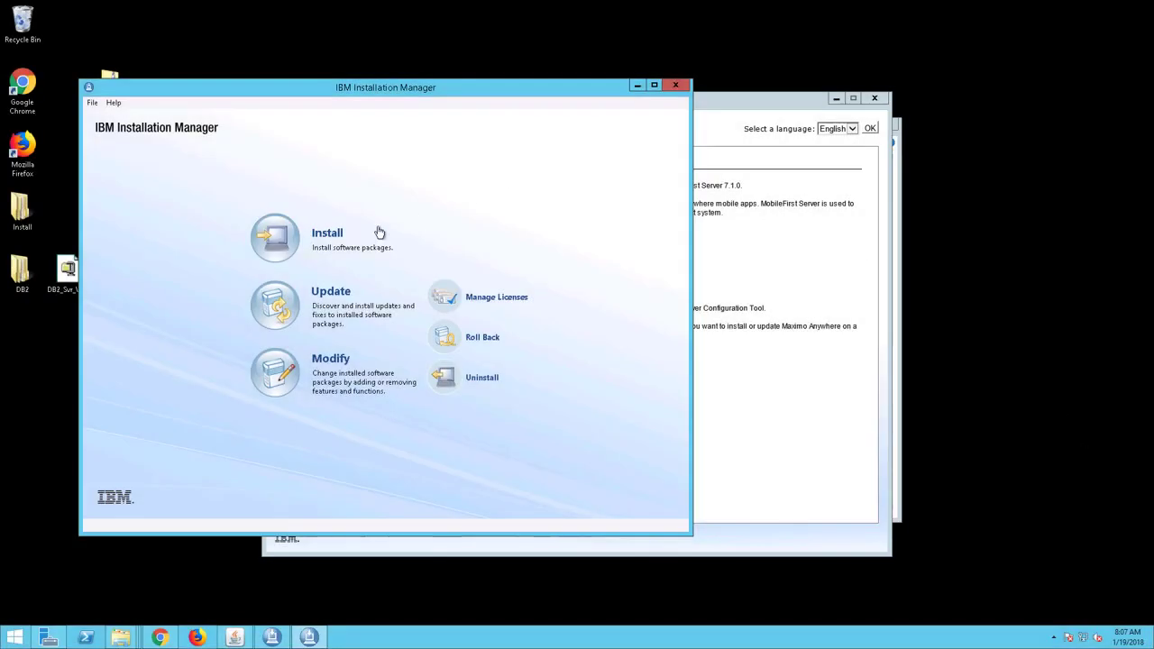
Step: Select MobileFirst Platform Server 7.1.0 for installation and accept its licence agreement
{"action": "left_click", "coordinate": [330, 231]}
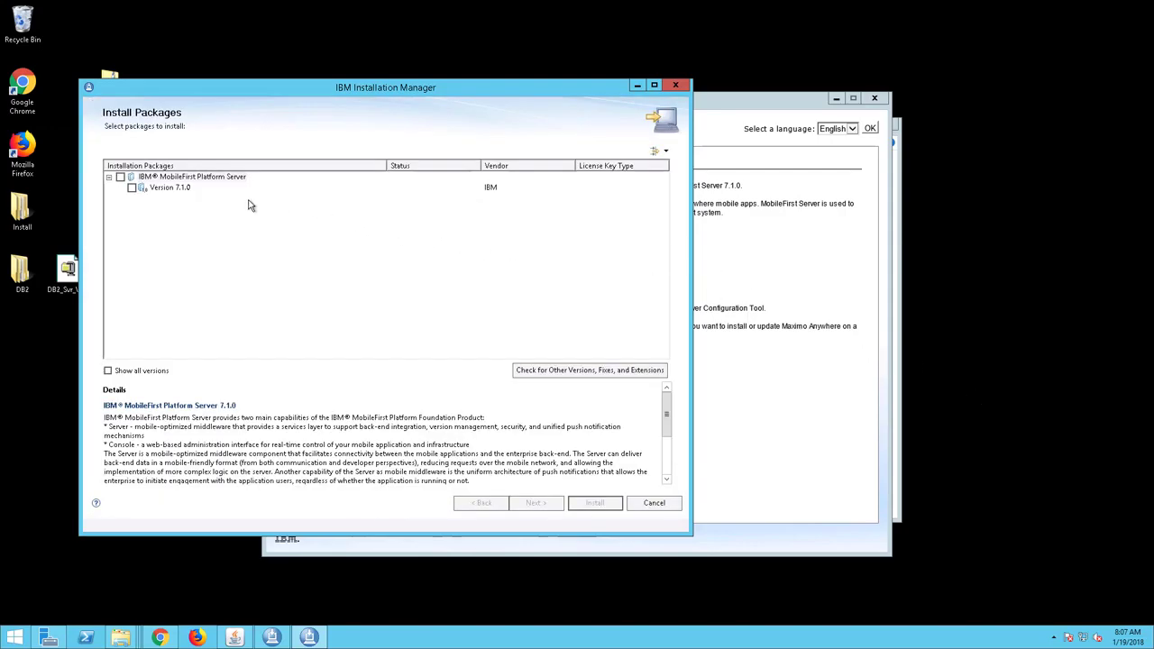
{"action": "left_click", "coordinate": [130, 187]}
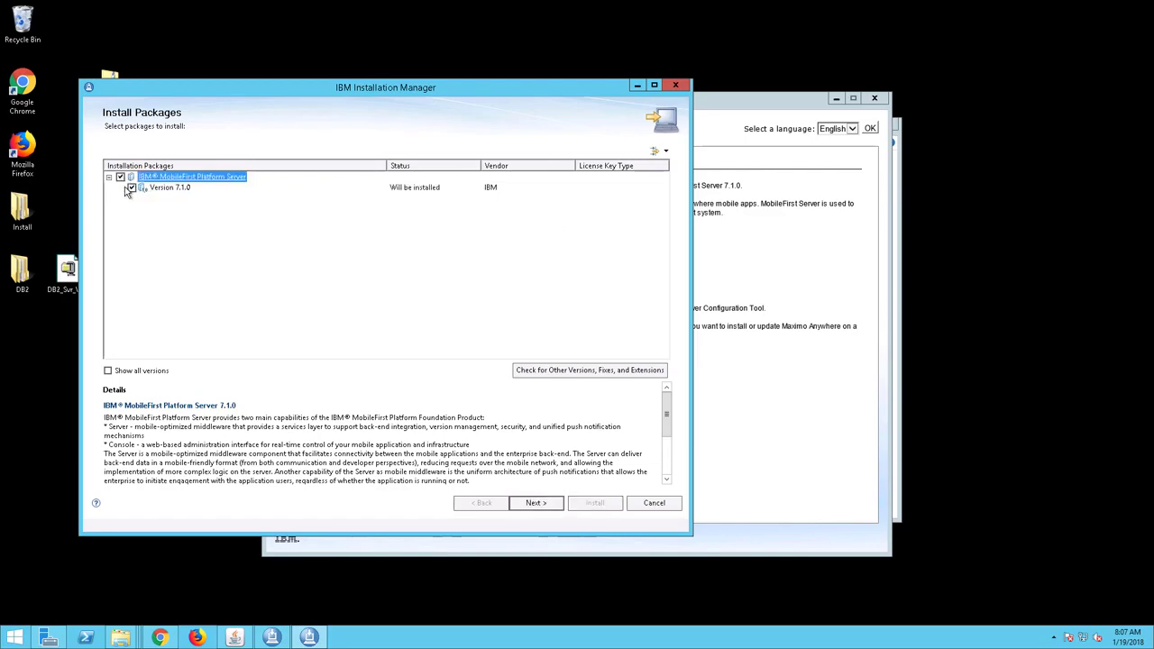
{"action": "left_click", "coordinate": [535, 503]}
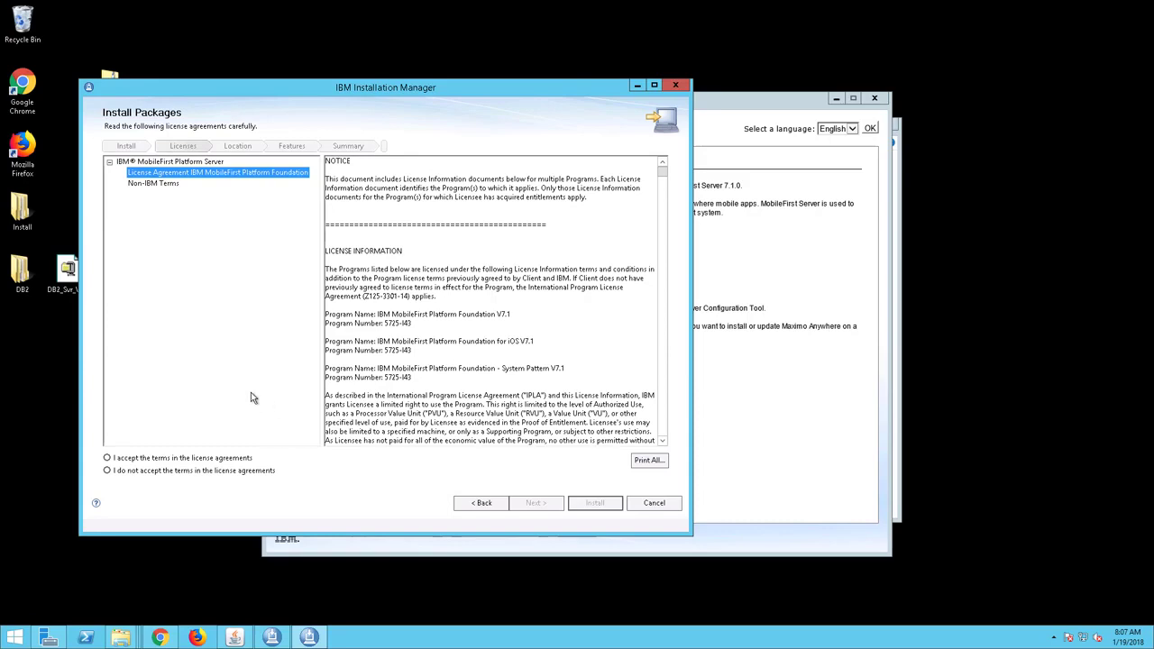
{"action": "left_click", "coordinate": [107, 458]}
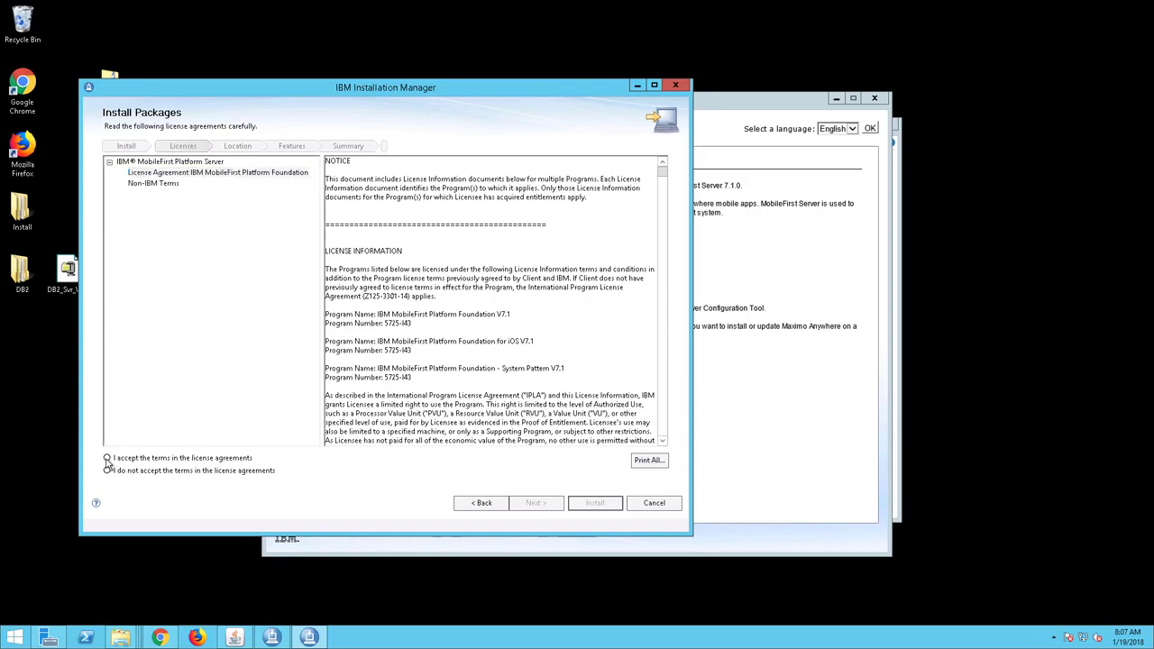
{"action": "left_click", "coordinate": [527, 504]}
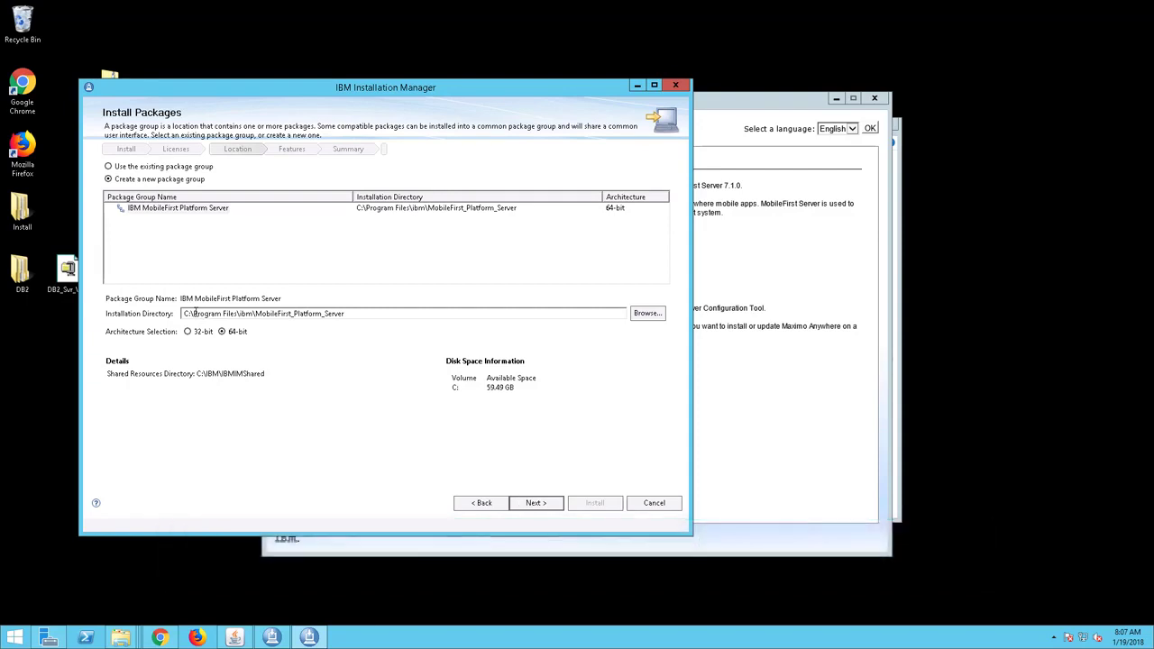
Step: Set the installation directory to C:\ibm\MobileFirst_Platform_Server by removing Program Files\
{"action": "left_click_drag", "start_coordinate": [195, 312], "coordinate": [242, 314]}
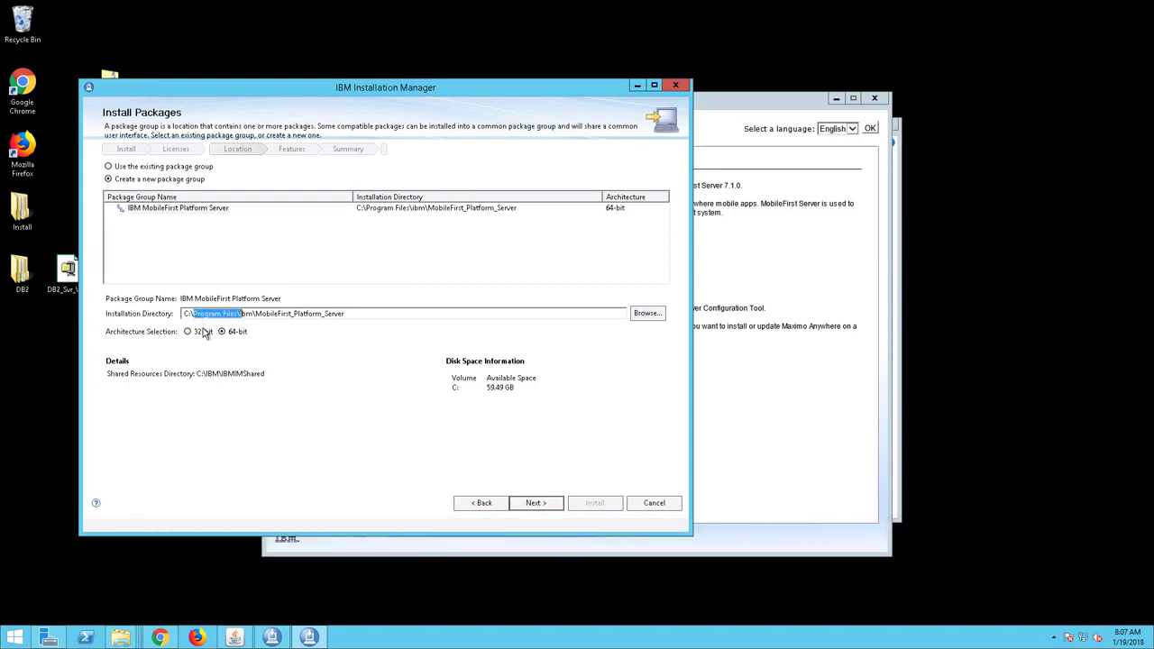
{"action": "key", "text": "Delete"}
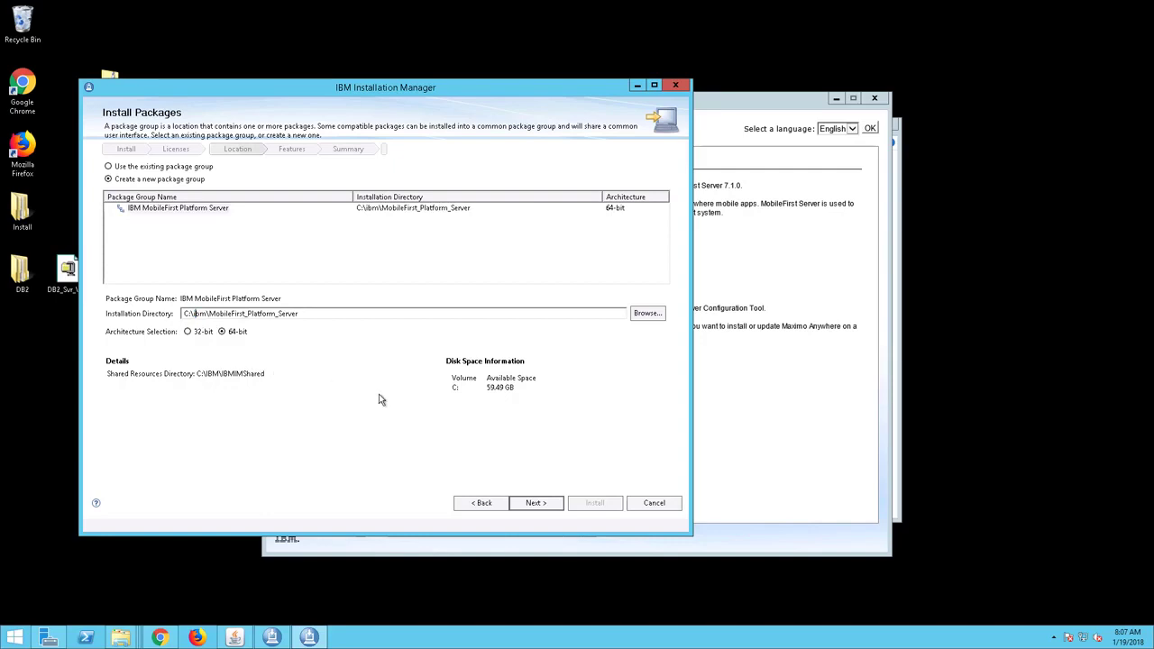
{"action": "left_click", "coordinate": [532, 508]}
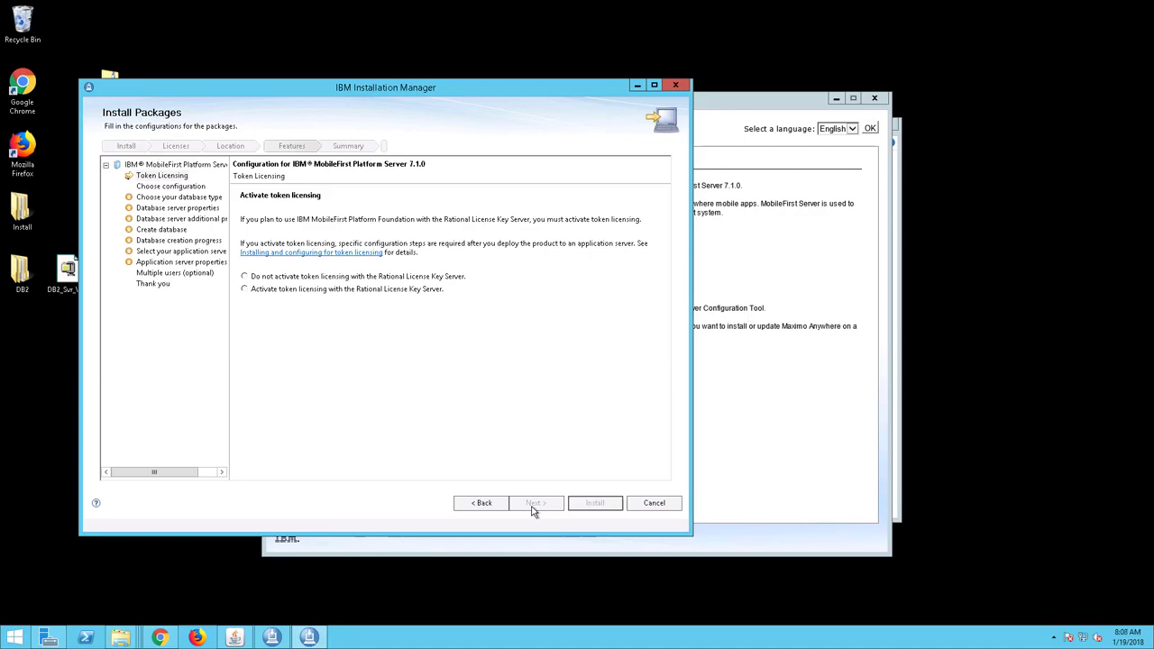
Step: Decline token licensing and choose Oracle as the database type
{"action": "left_click", "coordinate": [245, 276]}
{"action": "left_click", "coordinate": [534, 506]}
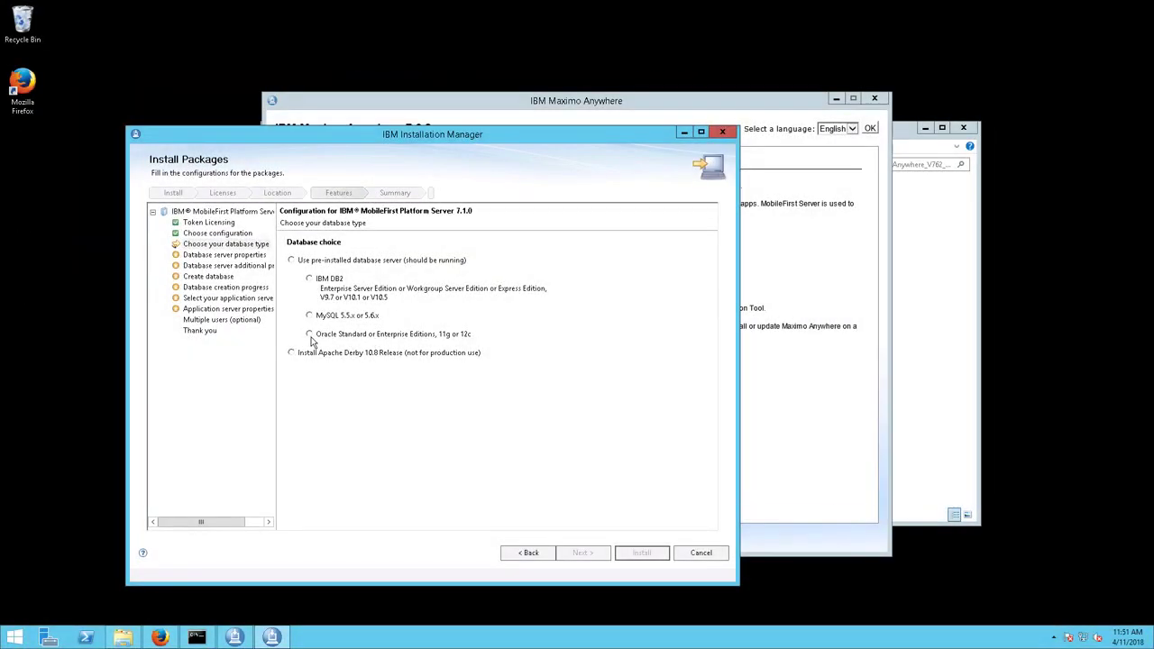
{"action": "left_click", "coordinate": [310, 337]}
{"action": "left_click", "coordinate": [580, 552]}
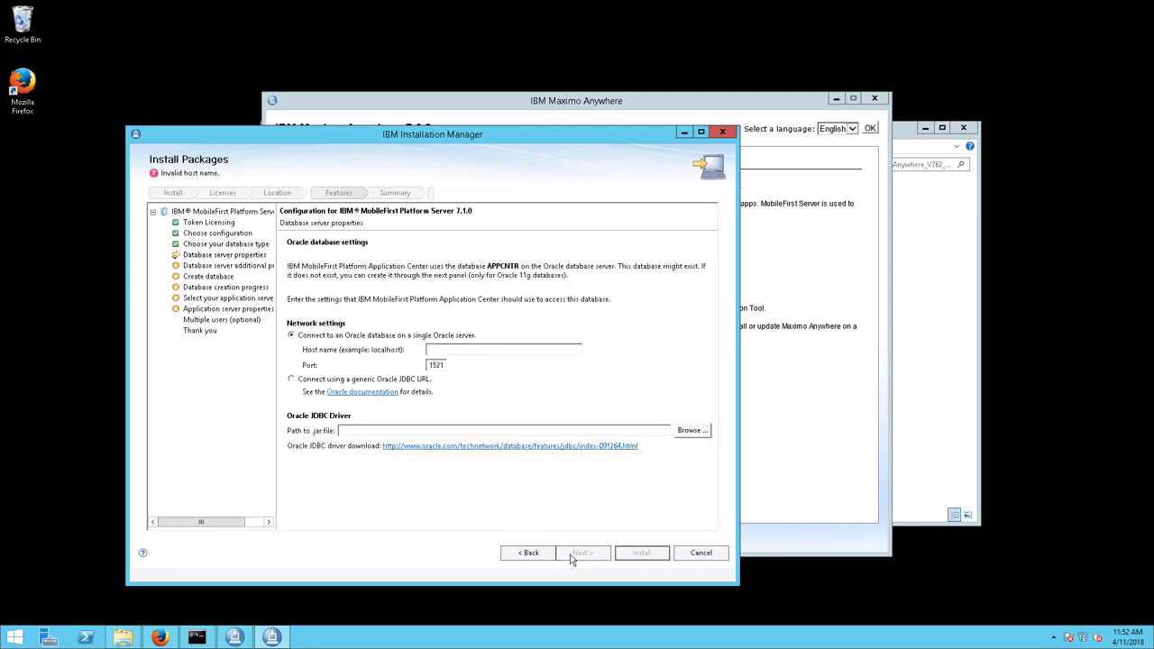
Step: Use a generic Oracle JDBC URL with the ojdbc7.jar driver from Downloads
{"action": "left_click", "coordinate": [290, 380]}
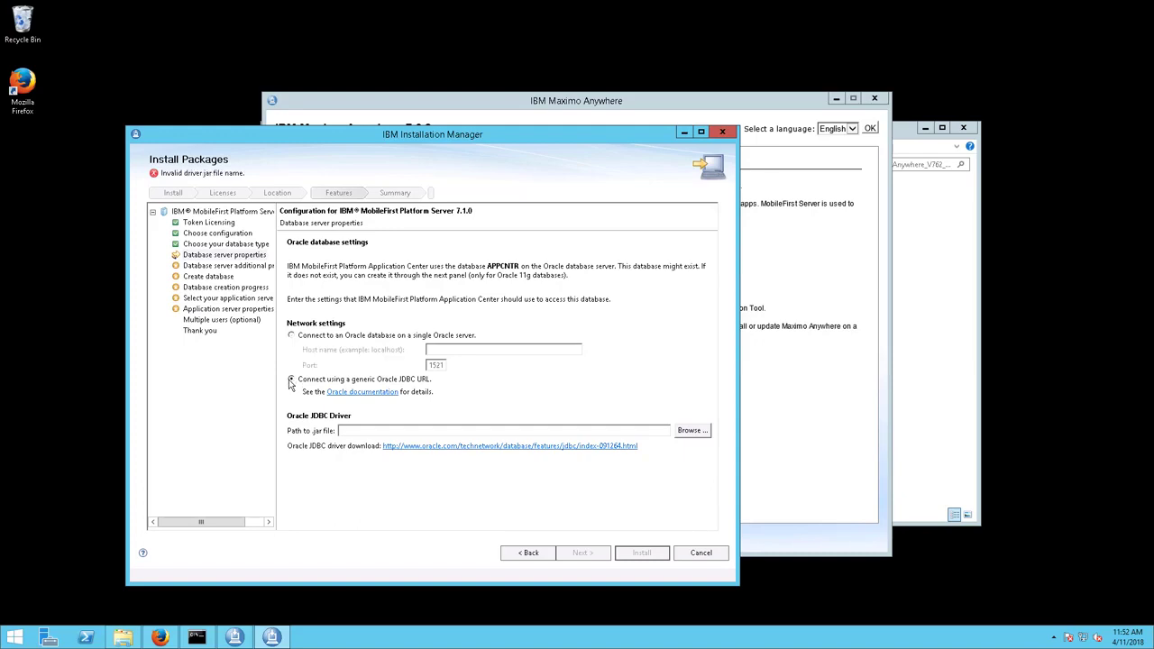
{"action": "left_click", "coordinate": [684, 431]}
{"action": "left_click", "coordinate": [185, 240]}
{"action": "left_click", "coordinate": [256, 306]}
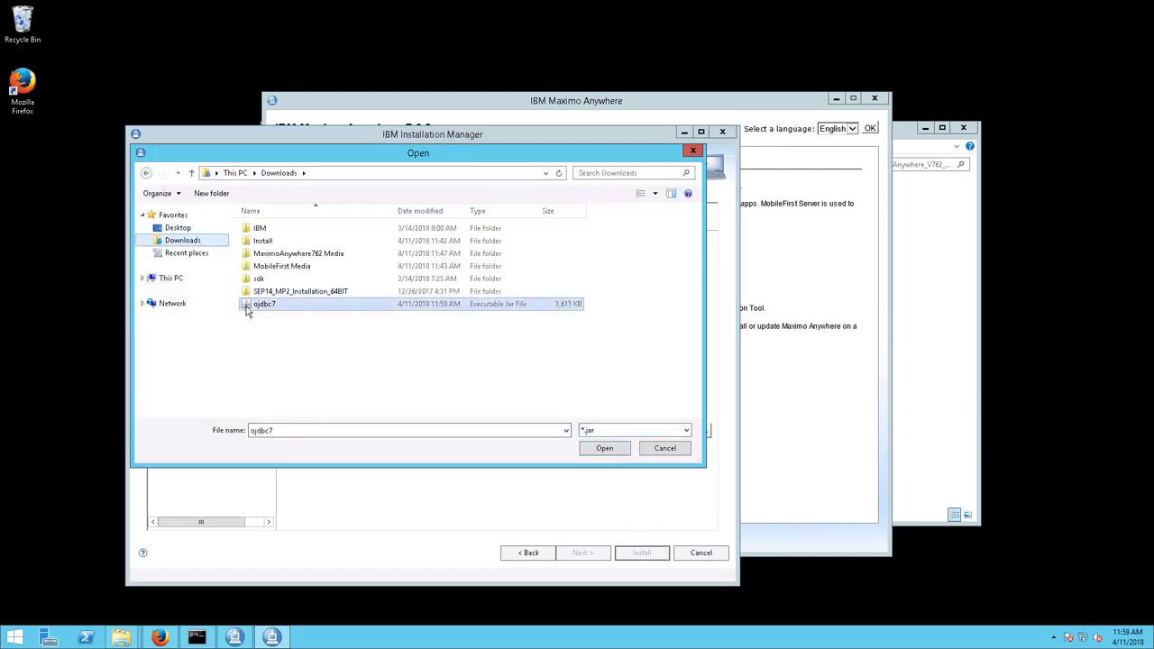
{"action": "left_click", "coordinate": [603, 448]}
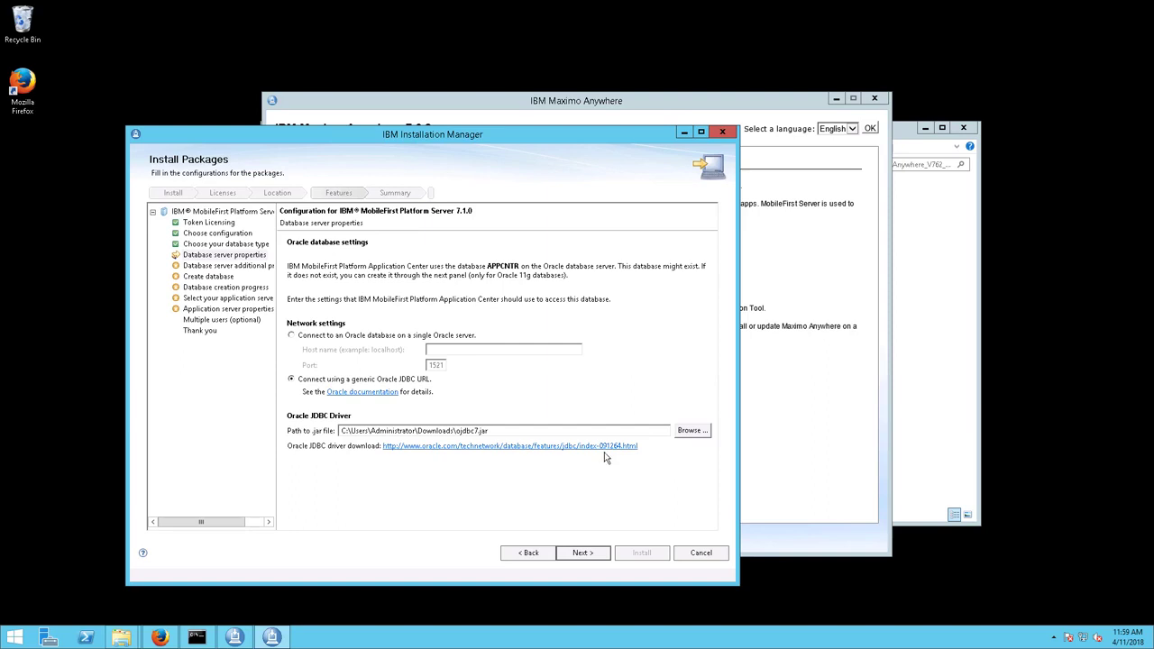
{"action": "left_click", "coordinate": [581, 552]}
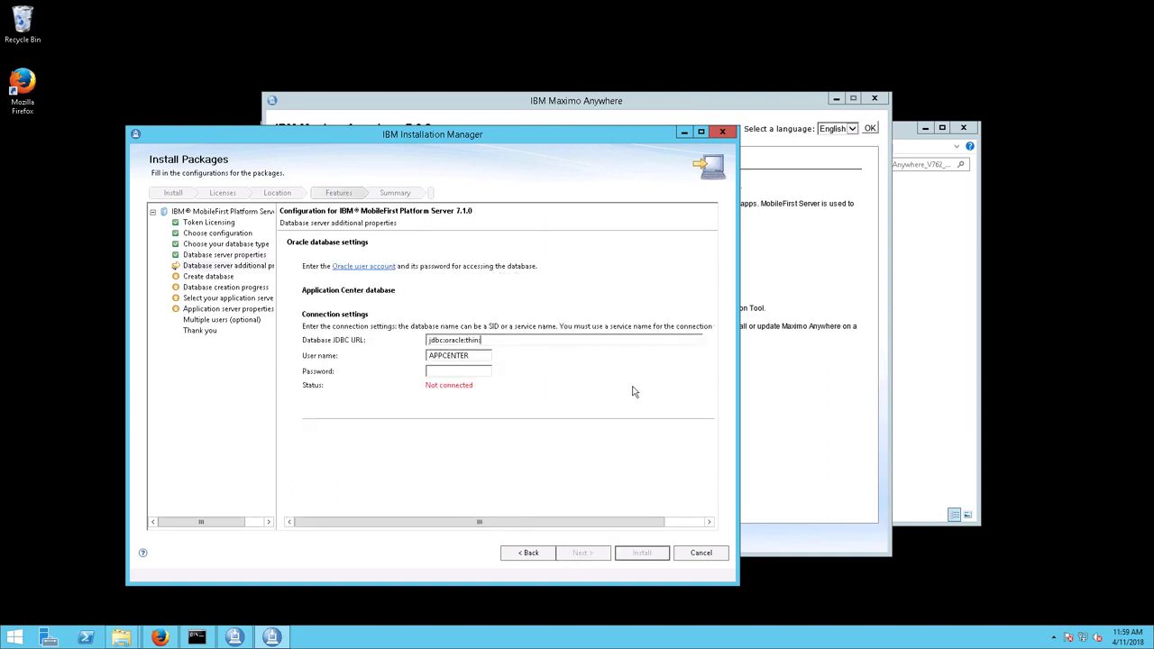
{"action": "type", "text": "@"}
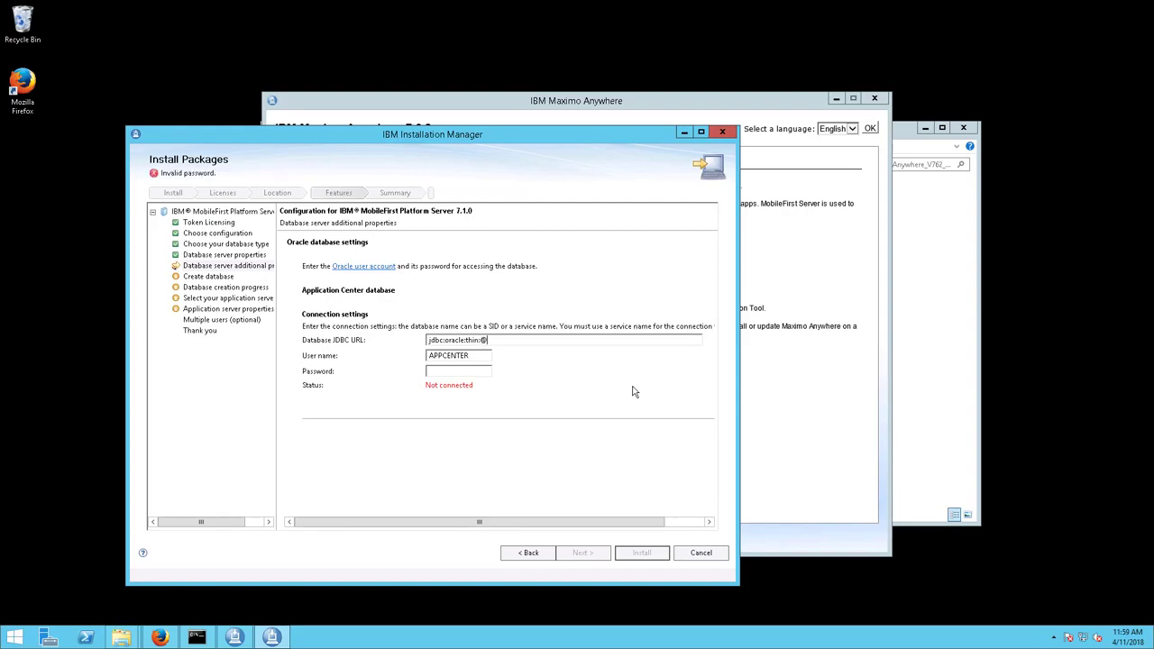
{"action": "type", "text": "localhost:1521:WLADMIN"}
{"action": "left_click", "coordinate": [439, 374]}
{"action": "type", "text": "appcenter"}
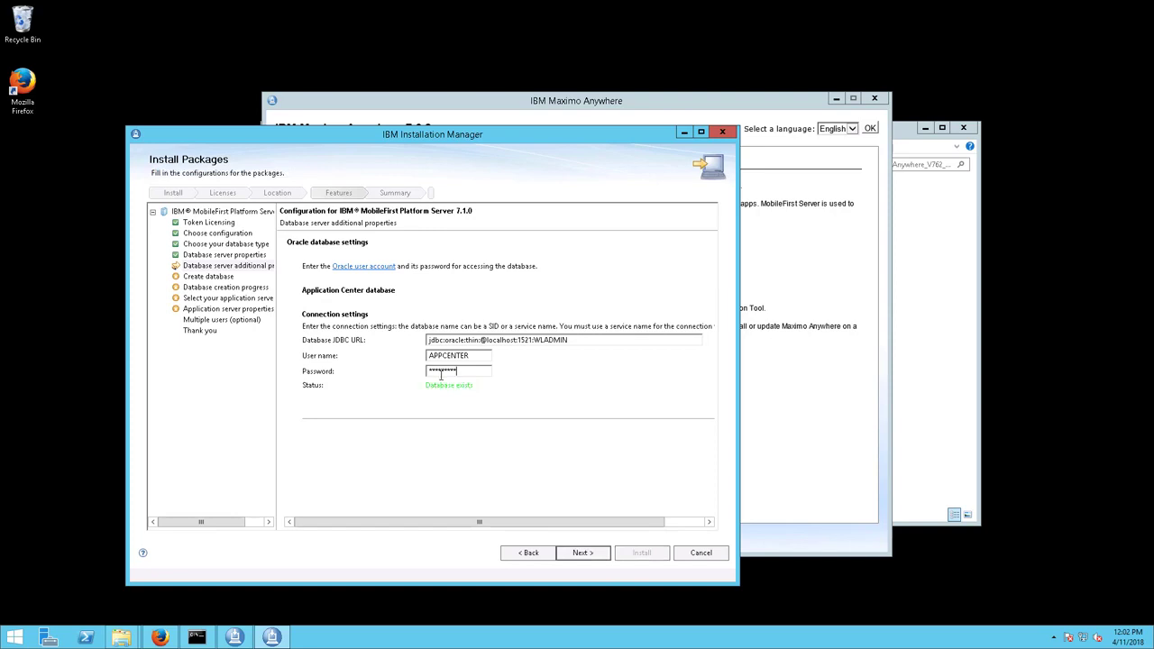
{"action": "left_click", "coordinate": [580, 553]}
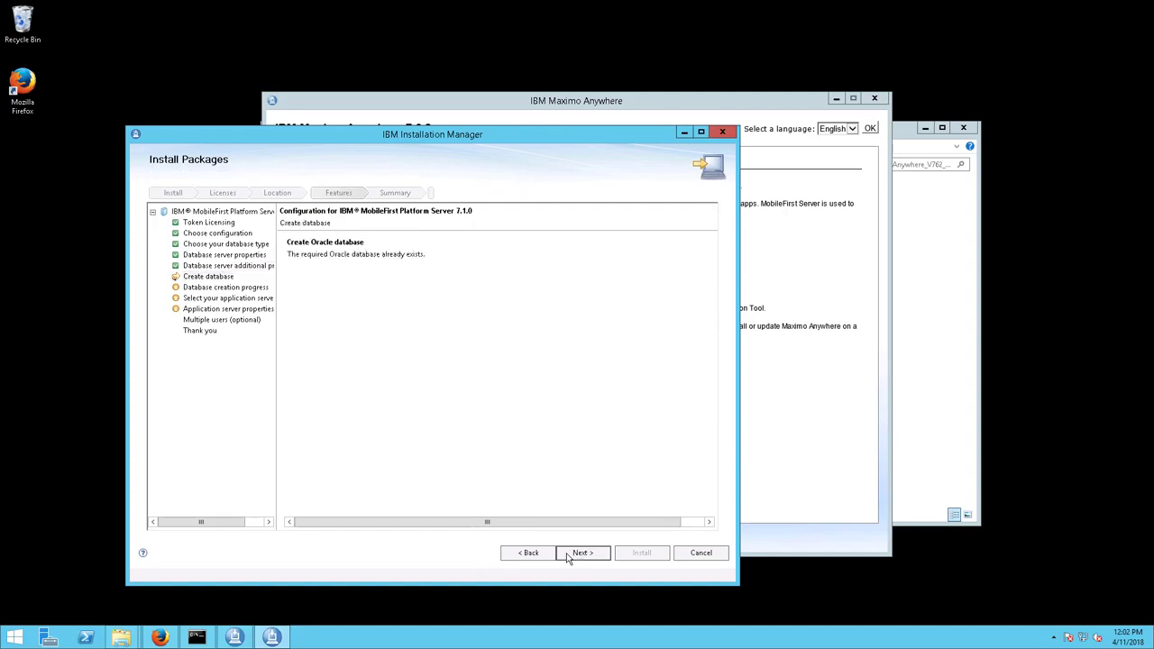
{"action": "left_click", "coordinate": [567, 557]}
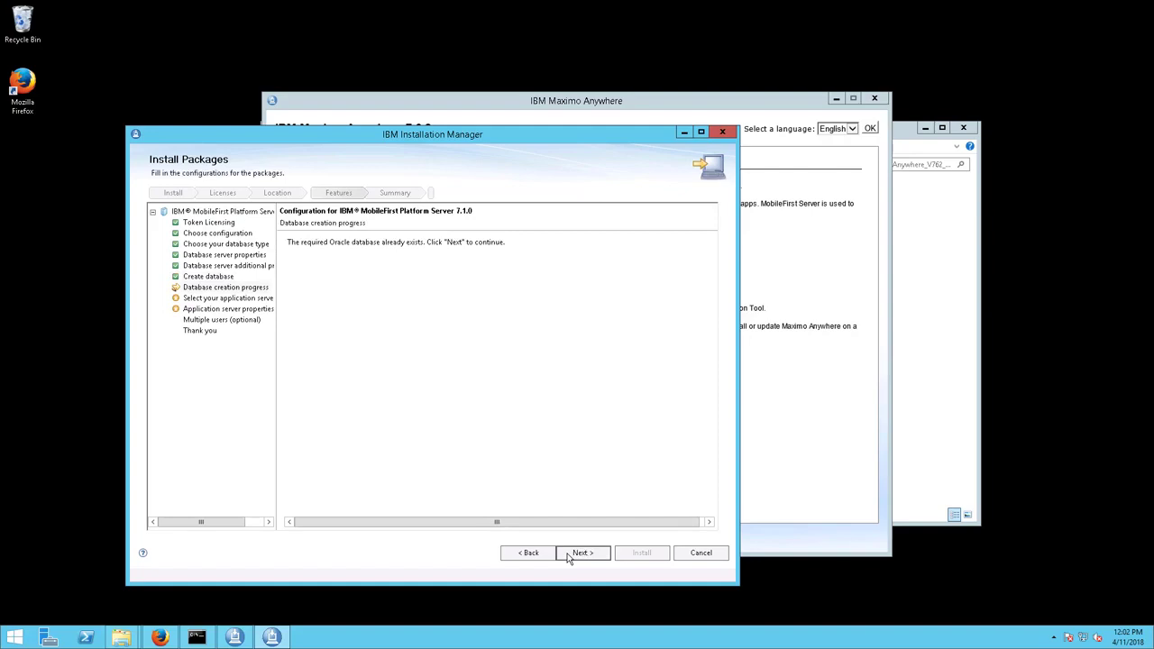
{"action": "left_click", "coordinate": [568, 557]}
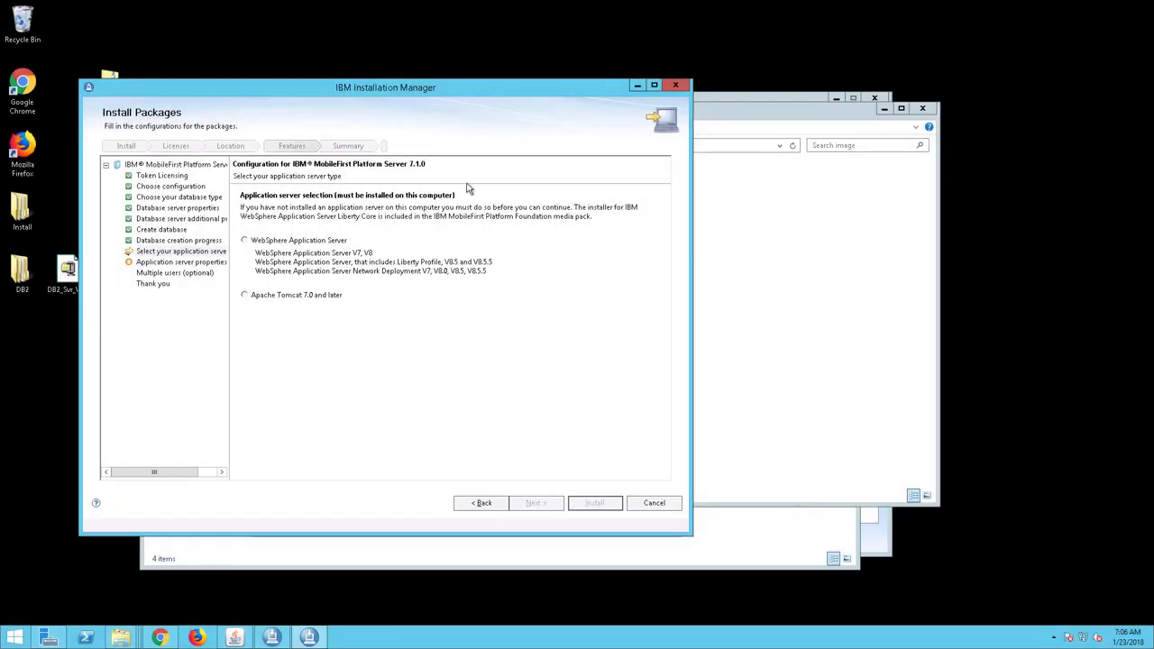
Step: Choose WebSphere Application Server with the Liberty directory C:\Program Files\ibm\WebSphere\Liberty
{"action": "left_click", "coordinate": [244, 241]}
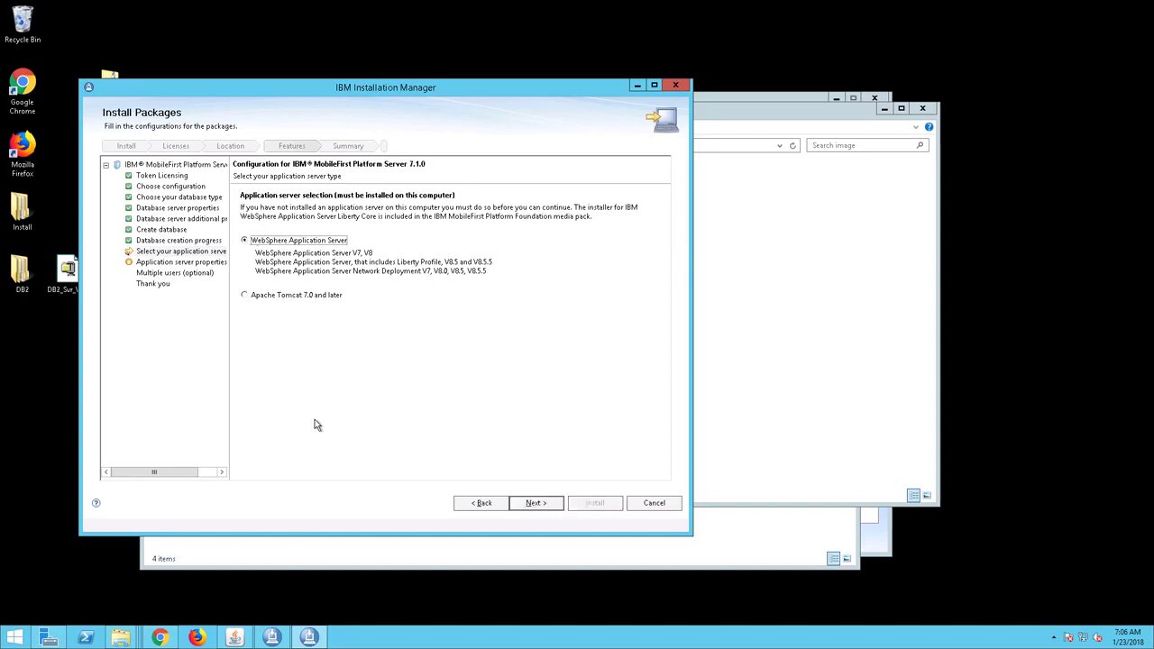
{"action": "left_click", "coordinate": [533, 503]}
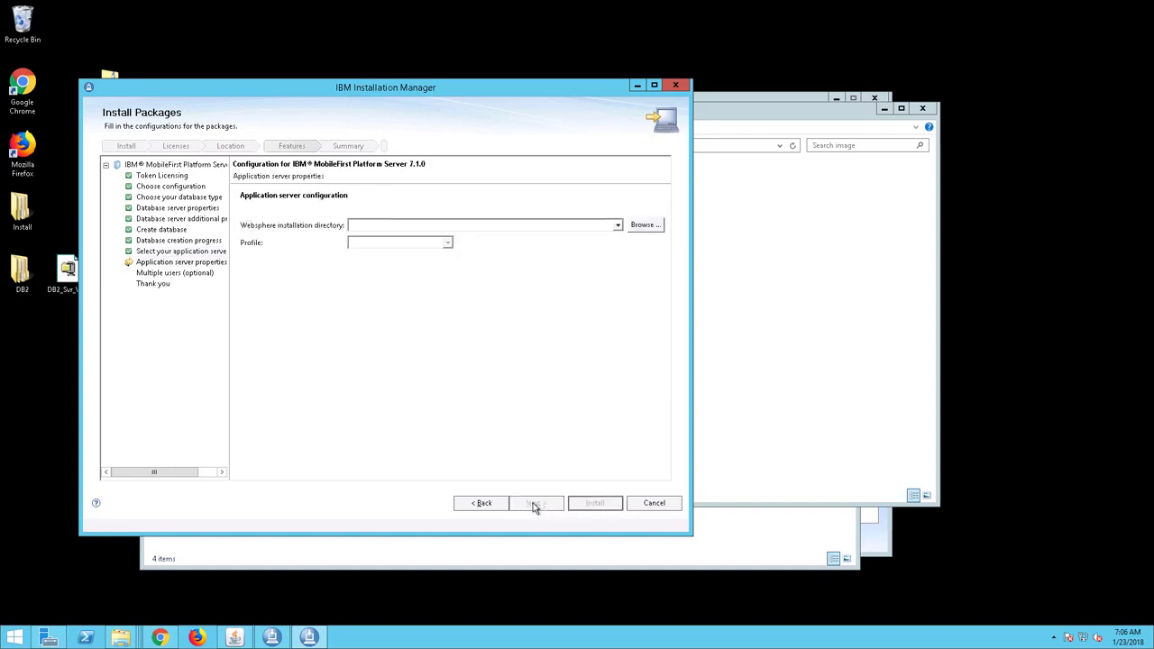
{"action": "left_click", "coordinate": [618, 226]}
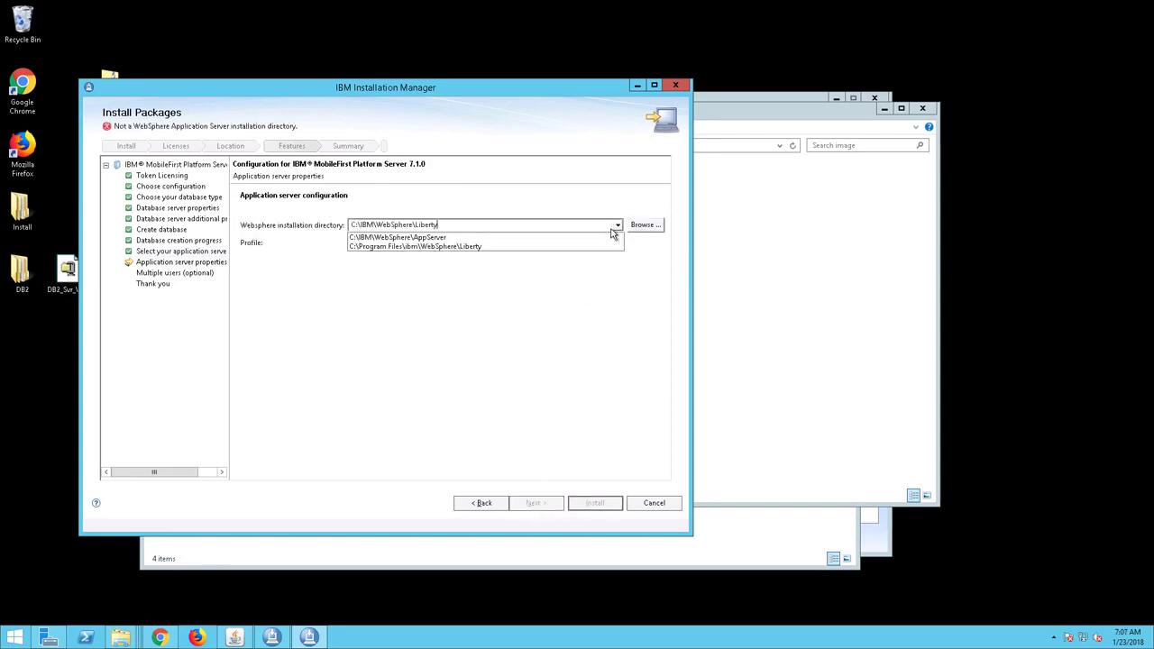
{"action": "left_click", "coordinate": [546, 246]}
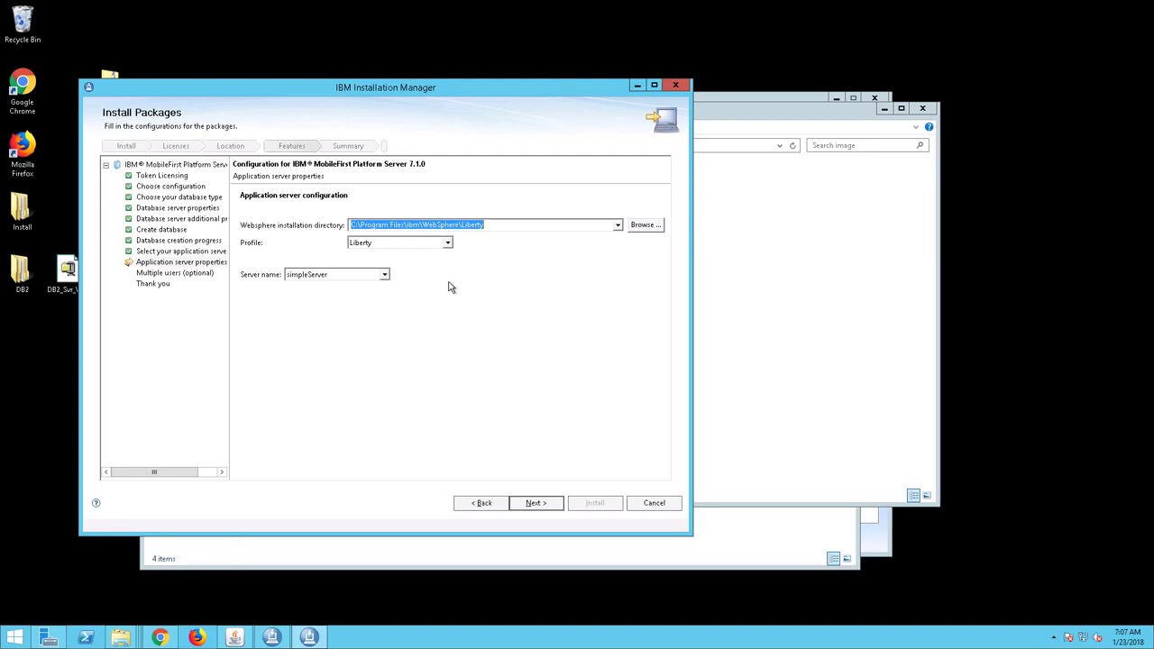
{"action": "left_click", "coordinate": [524, 506]}
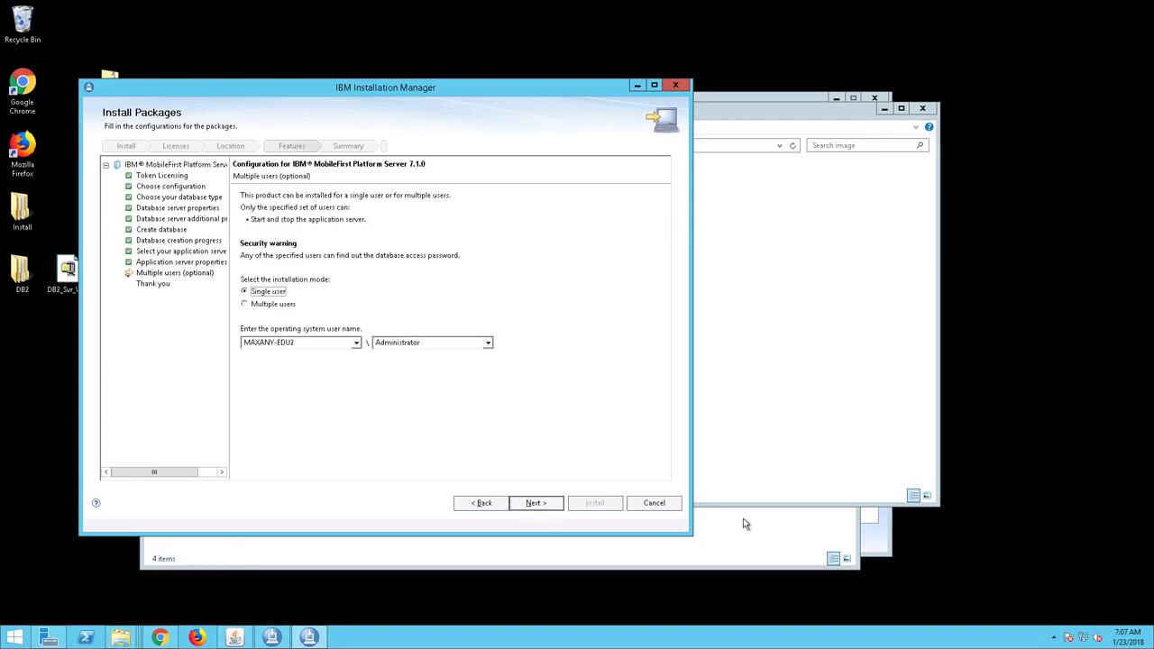
Step: Install for multiple users in the Administrators group, then start installing from the Summary page
{"action": "left_click", "coordinate": [246, 304]}
{"action": "left_click", "coordinate": [316, 343]}
{"action": "left_click", "coordinate": [315, 345]}
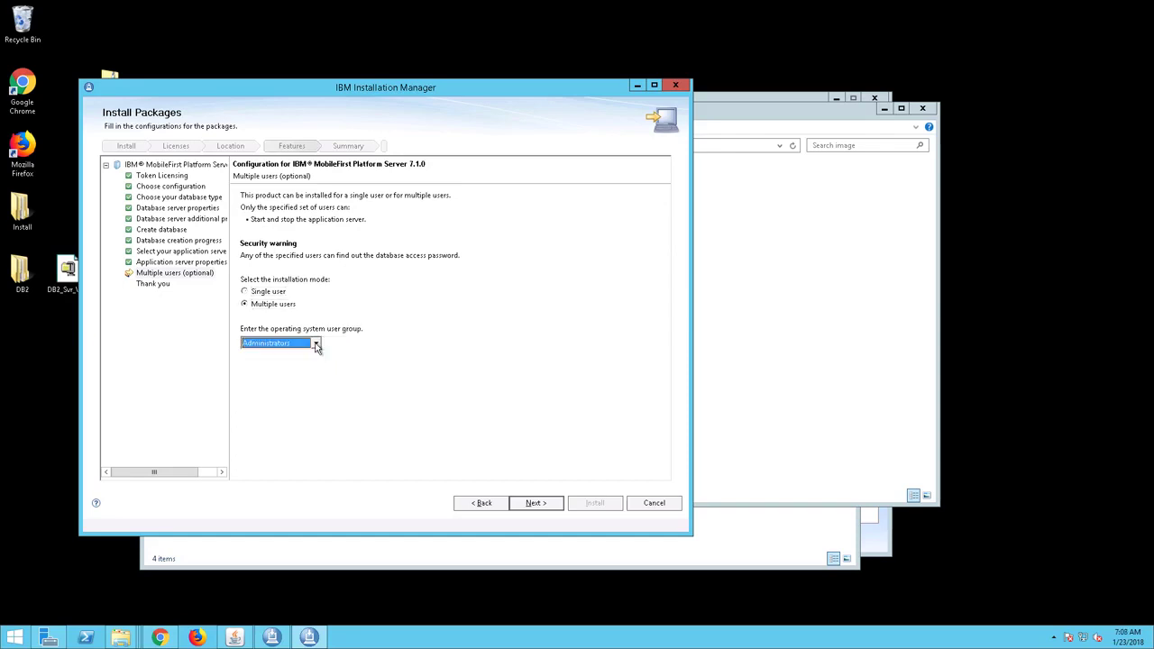
{"action": "left_click", "coordinate": [521, 505]}
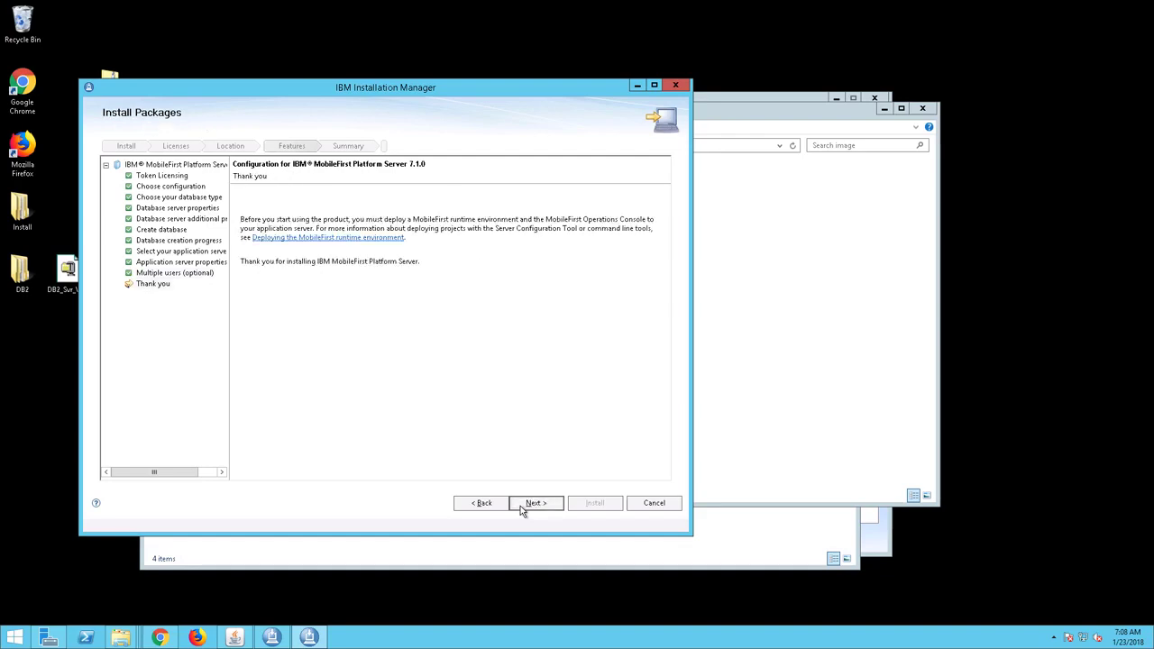
{"action": "left_click", "coordinate": [520, 506]}
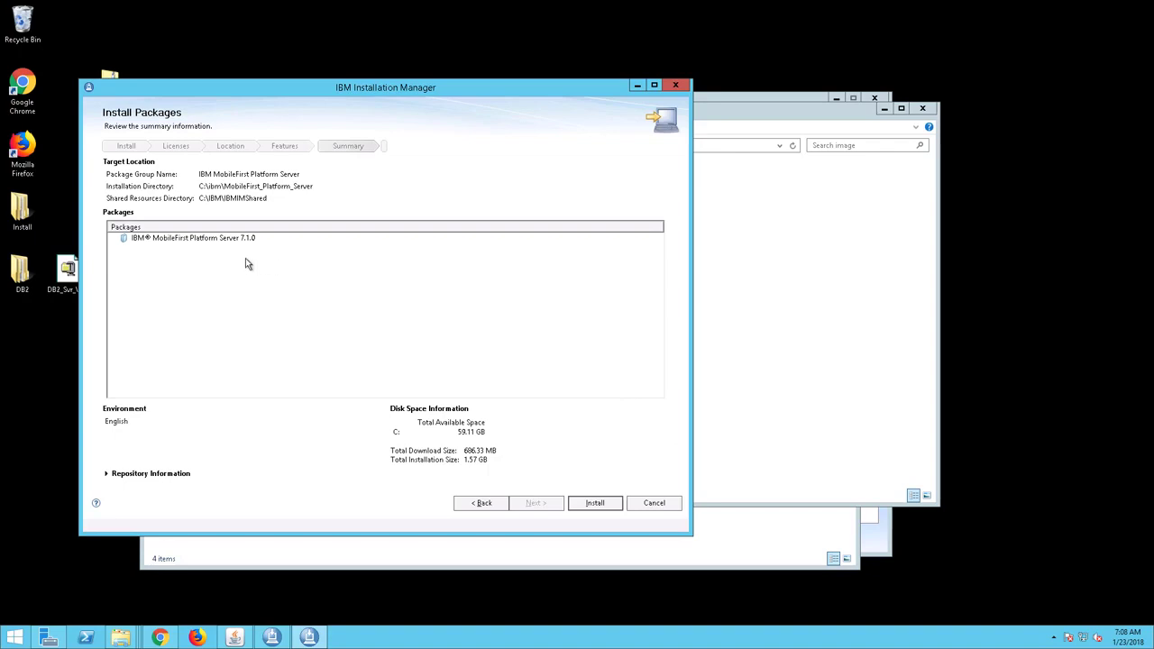
{"action": "left_click", "coordinate": [182, 239]}
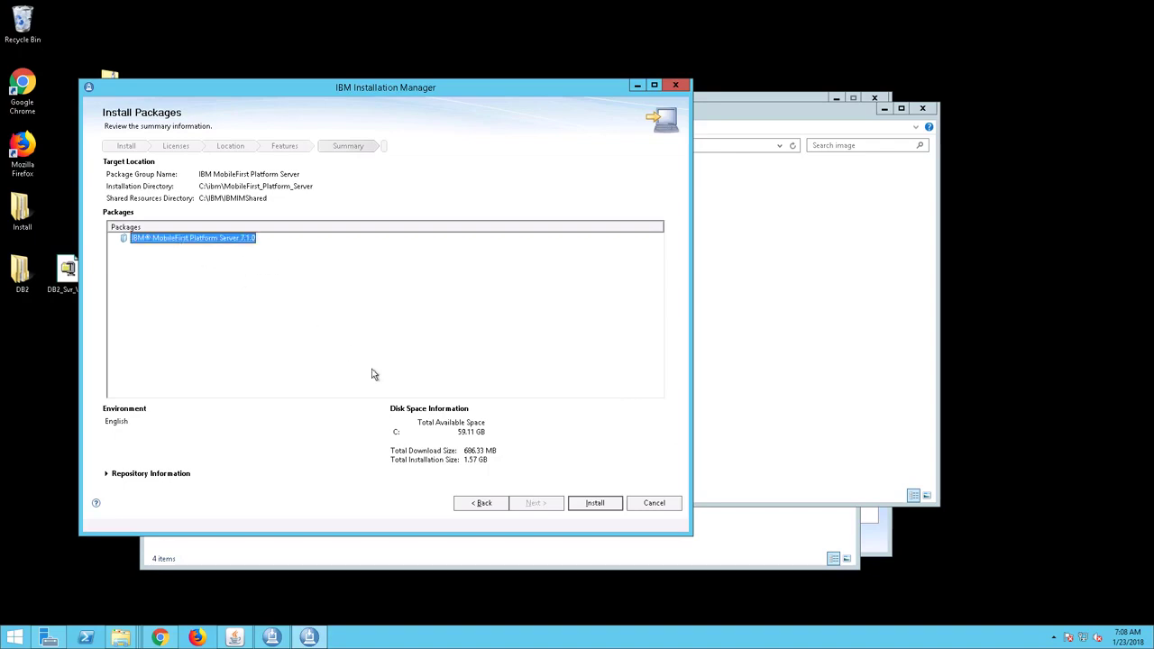
{"action": "left_click", "coordinate": [587, 507]}
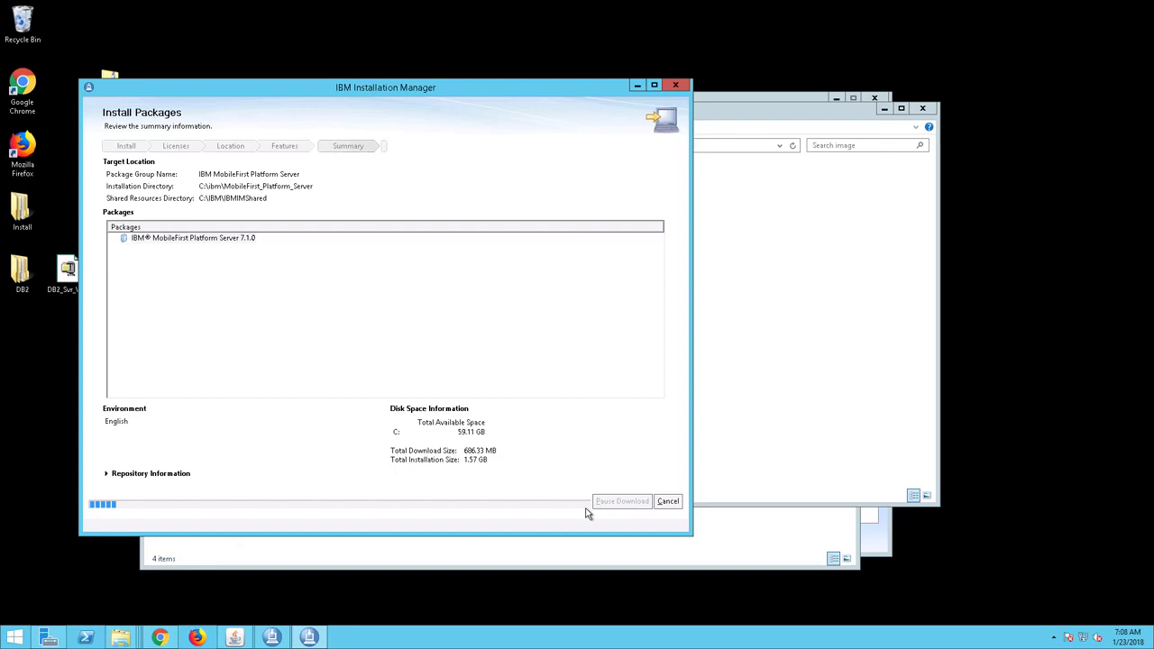